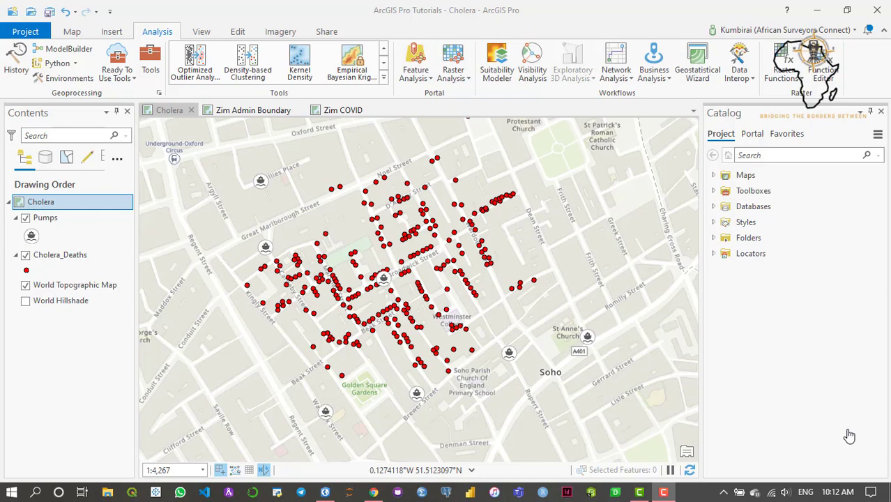
mouse_move(528, 253)
left_mouse_down()
mouse_move(539, 251)
mouse_move(542, 264)
left_mouse_up()
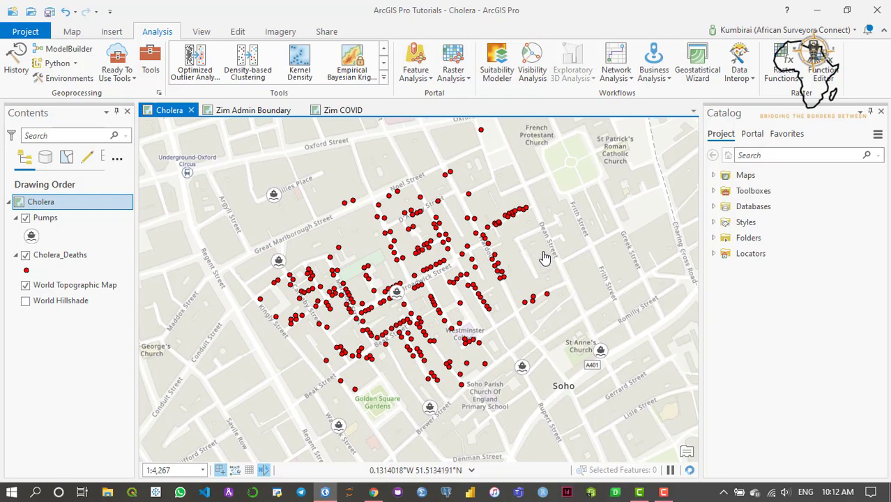
left_click_drag(528, 246, 527, 254)
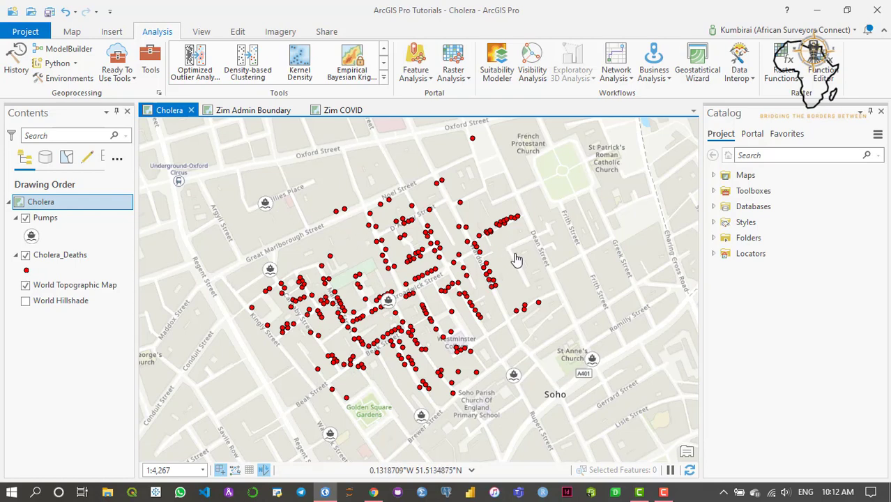
left_click_drag(515, 254, 515, 250)
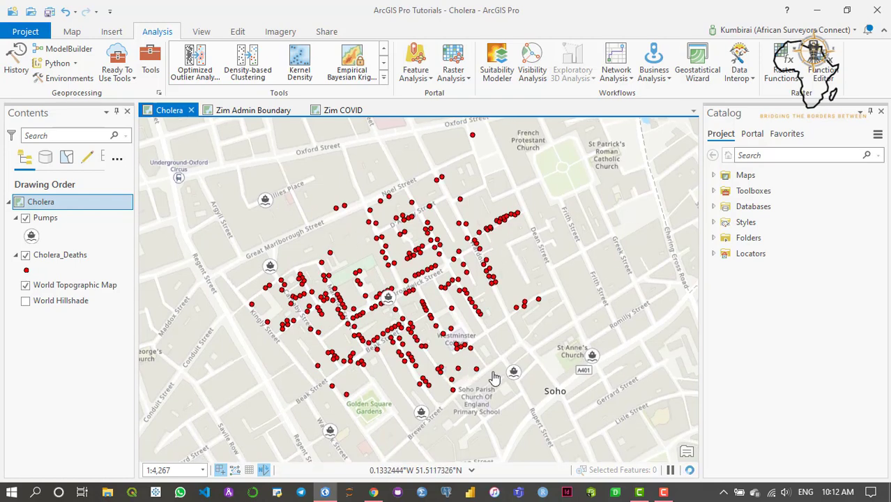
left_click_drag(527, 253, 519, 254)
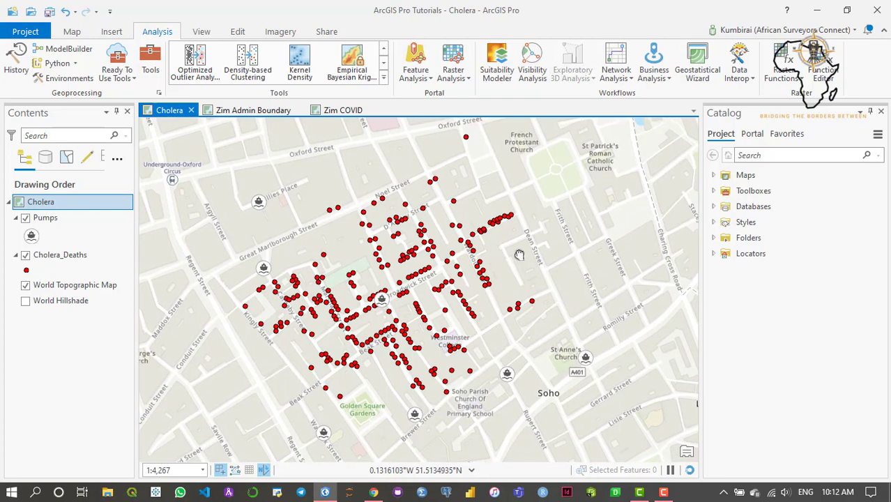
left_click_drag(520, 254, 522, 254)
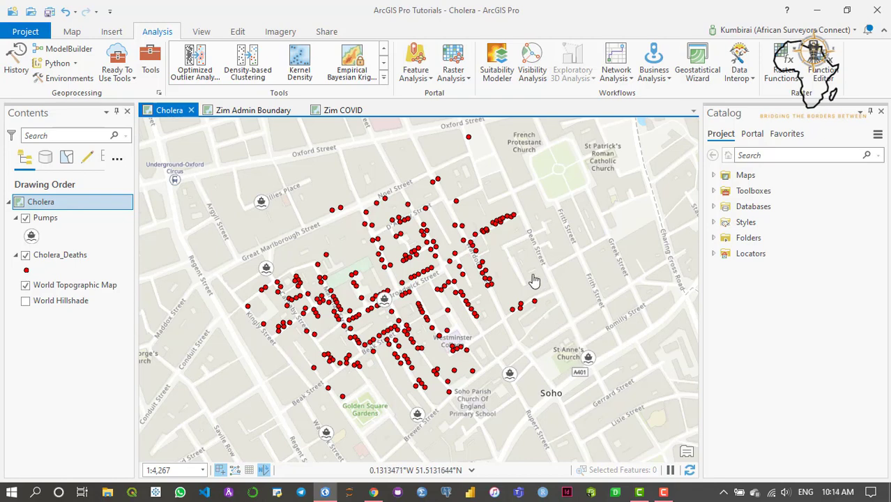
left_click_drag(535, 281, 544, 260)
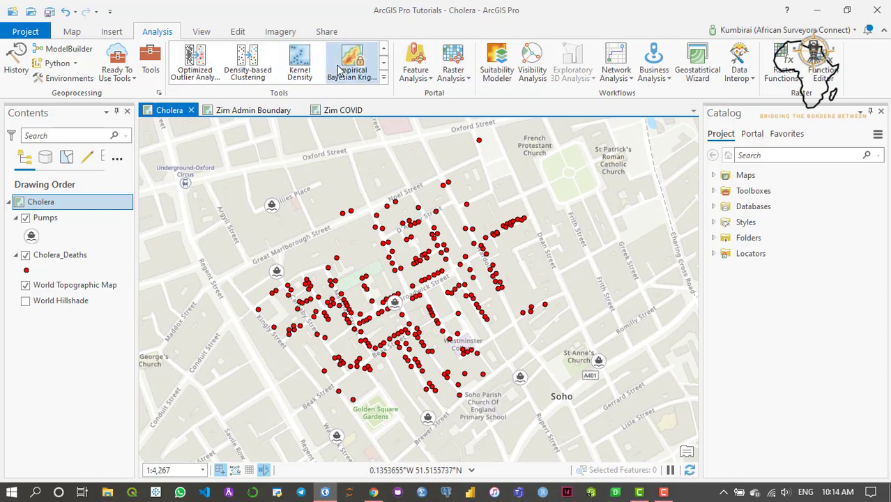
scroll(339, 70, "up", 1)
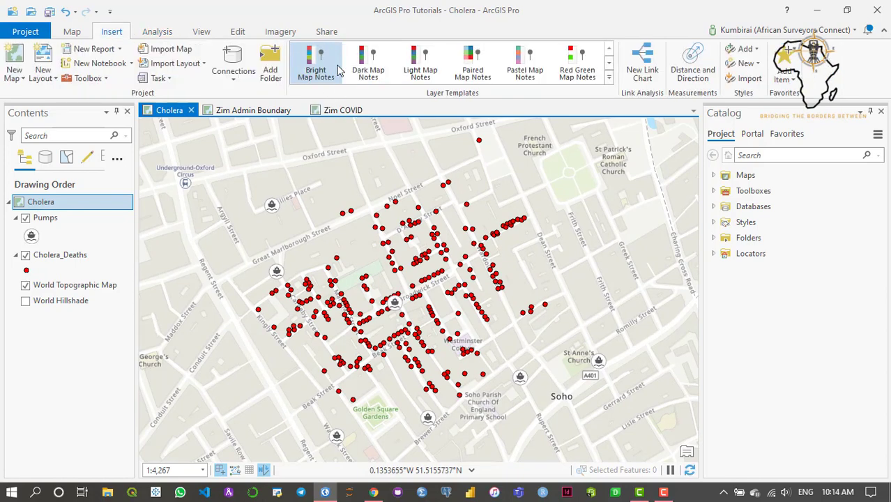
left_click(170, 31)
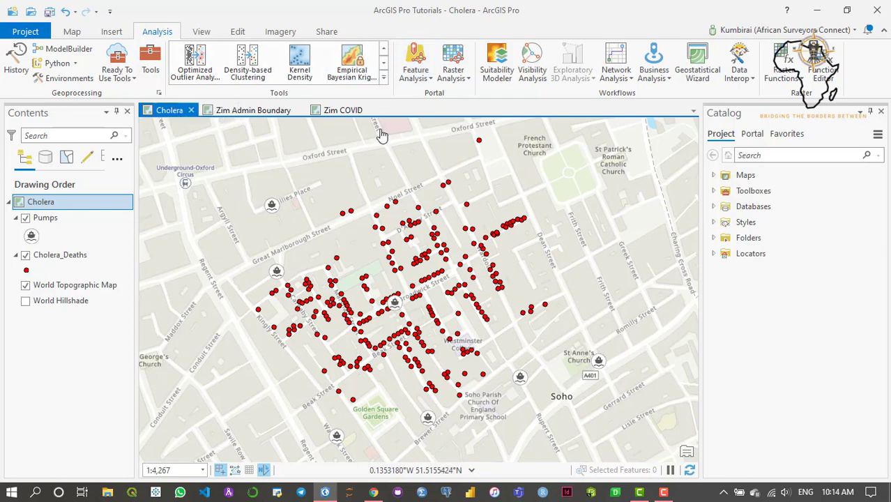
Switch to the African Surveyors Connect organization page in Chrome and examine the ArcGIS Pro add-on license
left_click(375, 494)
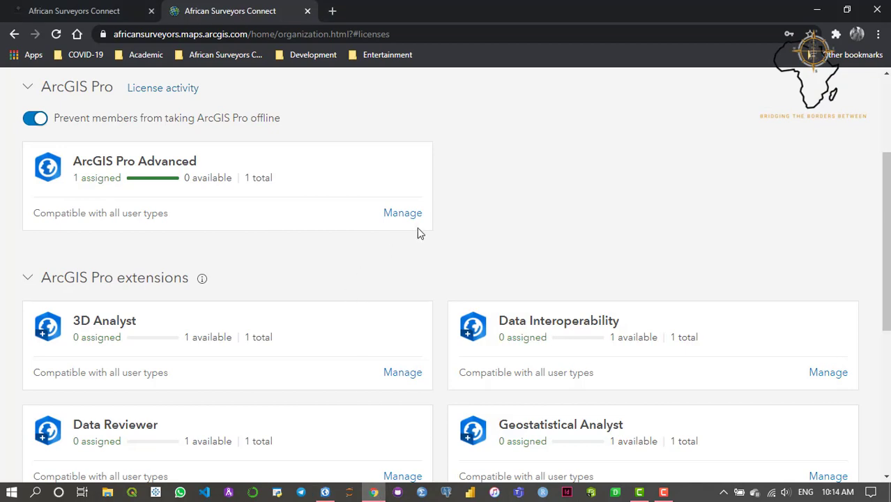
scroll(509, 234, "up", 3)
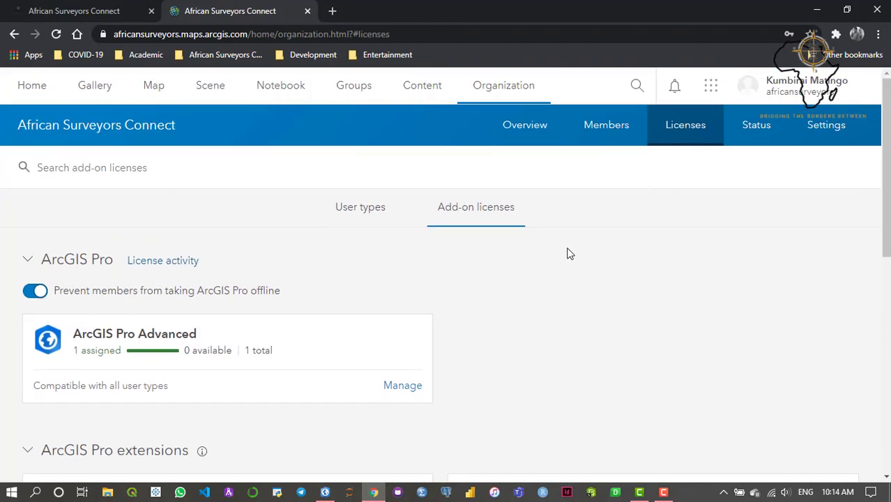
scroll(567, 249, "down", 2)
scroll(567, 254, "up", 2)
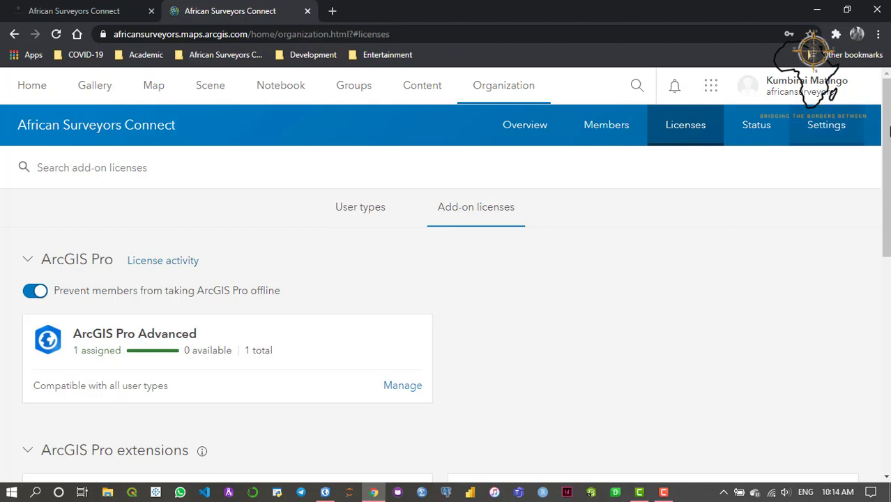
scroll(837, 97, "down", 2)
scroll(852, 108, "up", 2)
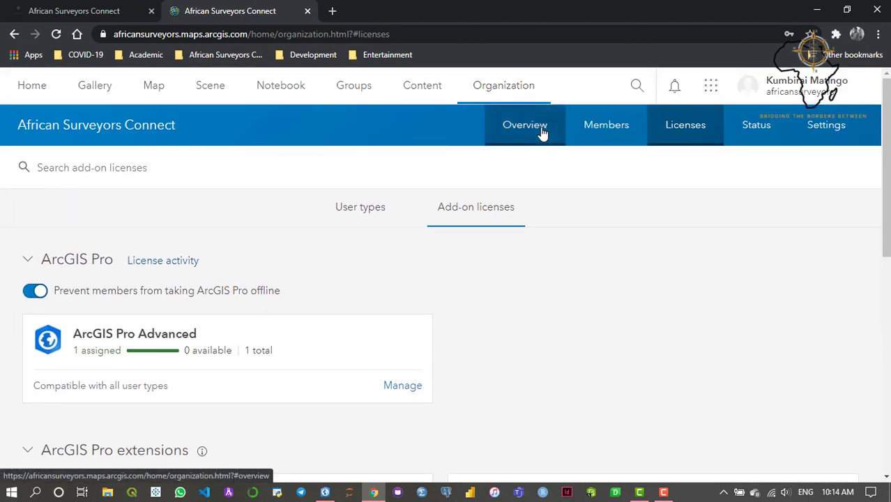
Examine the available and assigned ArcGIS Pro extension licenses, including Spatial Analyst
scroll(653, 235, "down", 3)
scroll(406, 199, "down", 2)
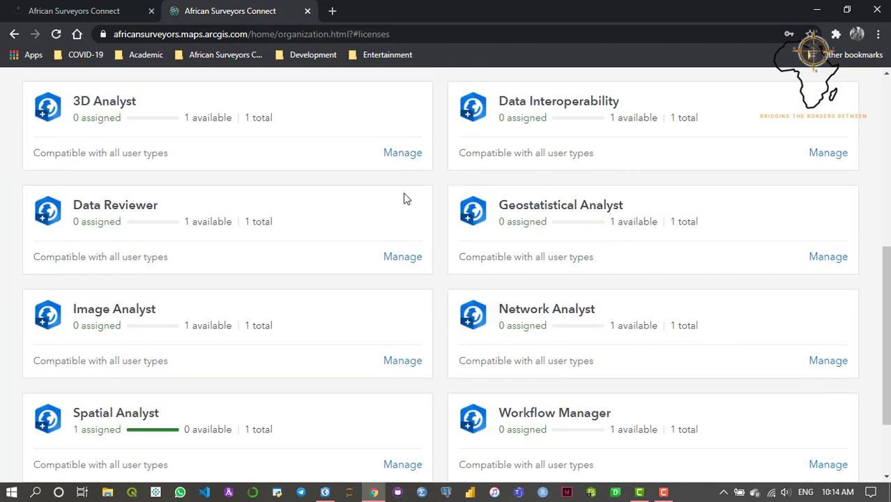
scroll(303, 196, "up", 2)
scroll(353, 194, "down", 1)
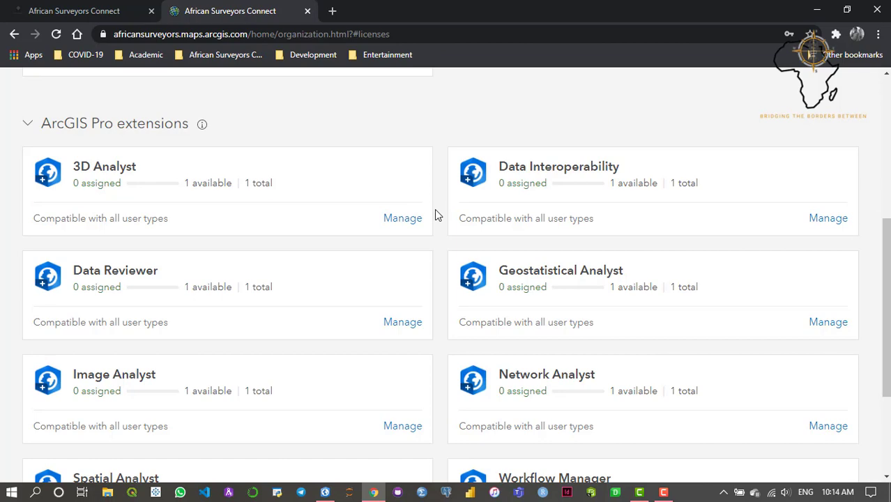
scroll(437, 210, "down", 1)
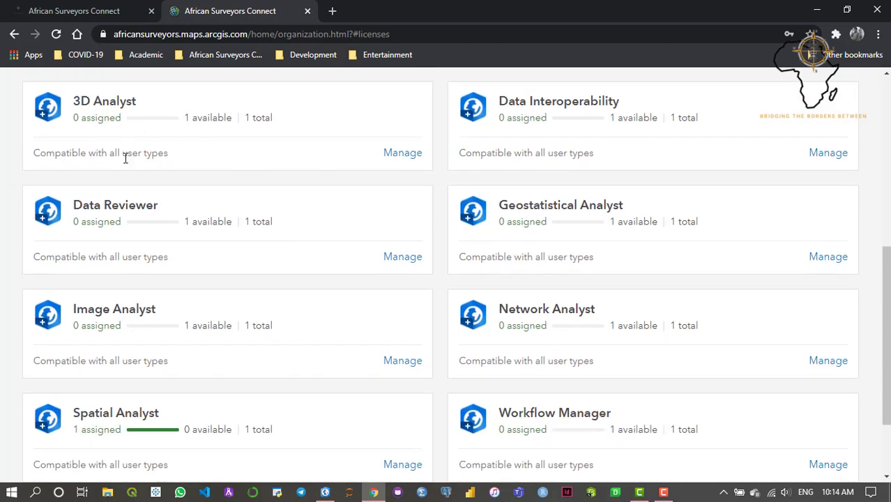
scroll(185, 249, "down", 1)
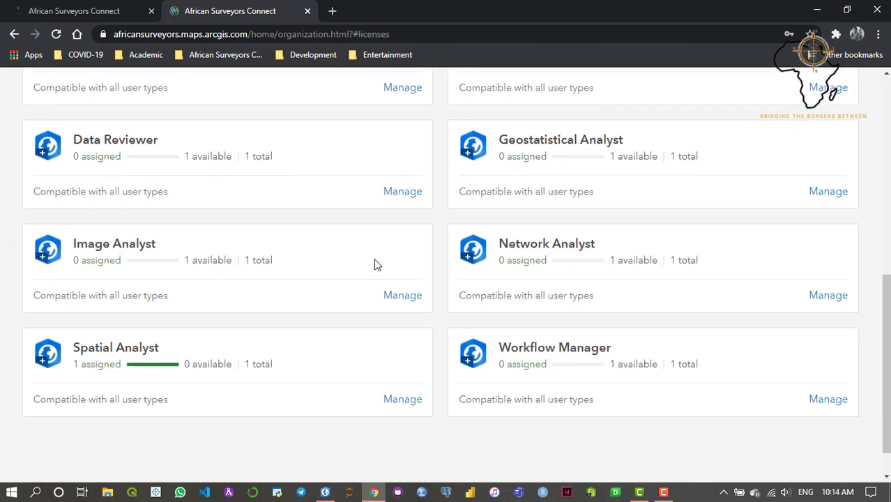
scroll(414, 250, "up", 1)
scroll(425, 244, "up", 1)
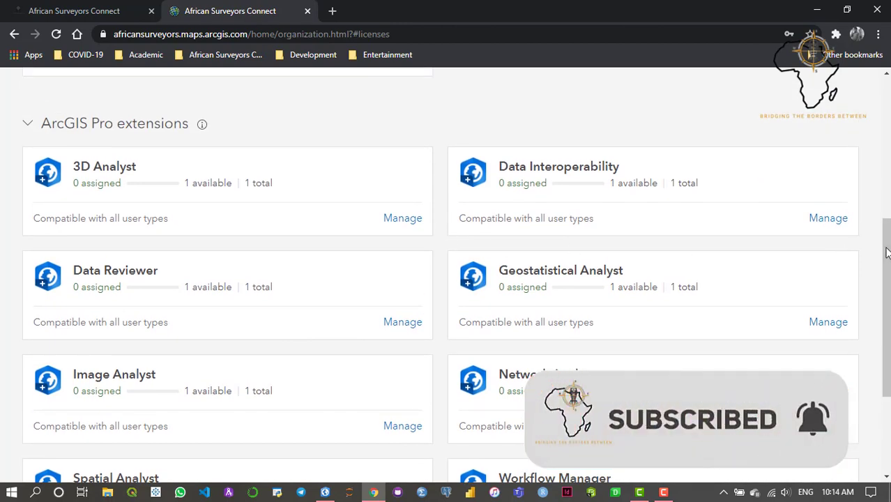
scroll(887, 252, "down", 1)
scroll(288, 352, "down", 2)
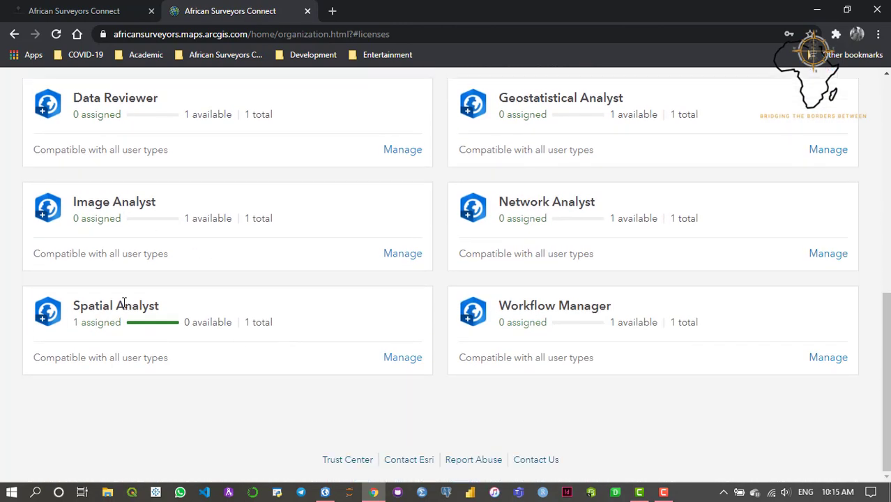
scroll(430, 303, "up", 1)
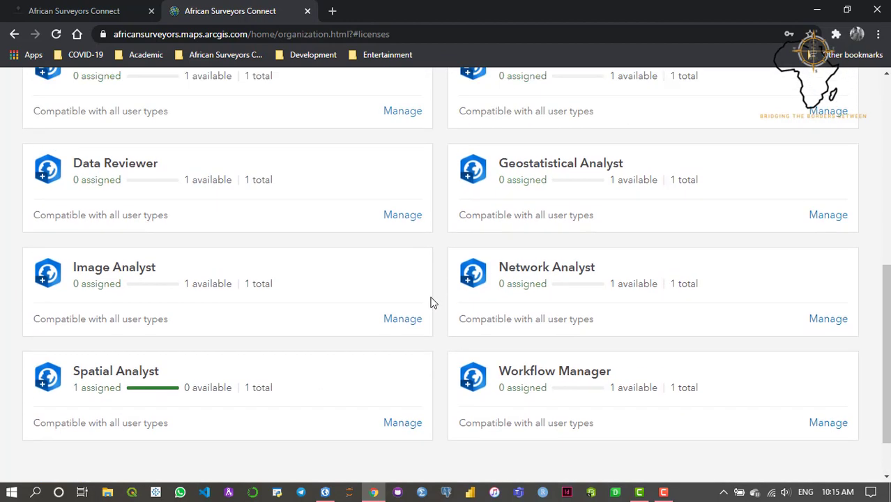
scroll(439, 296, "up", 1)
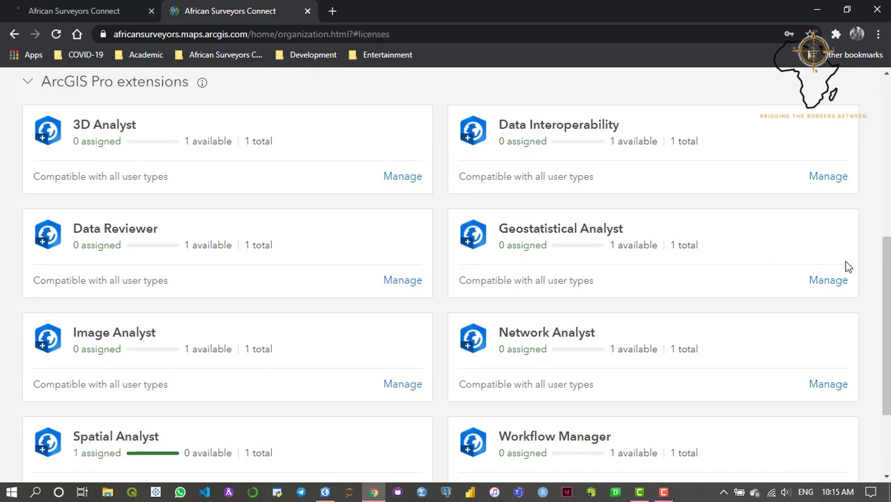
left_click_drag(886, 282, 818, 301)
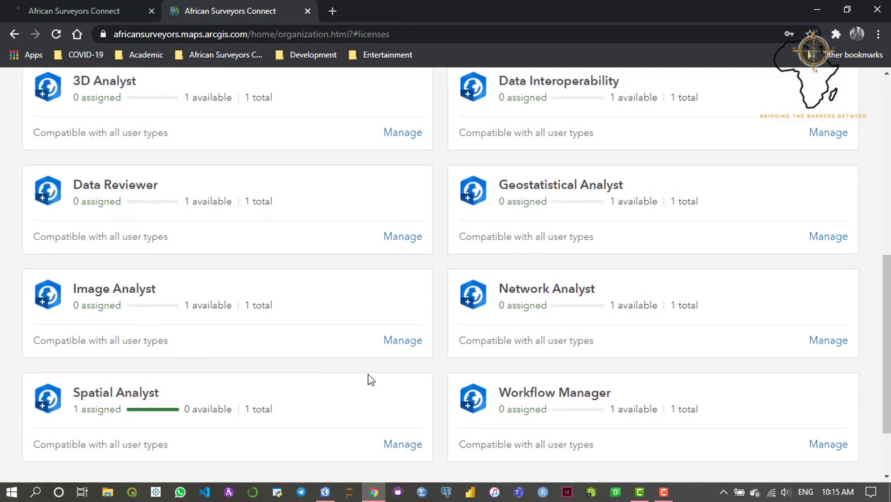
scroll(368, 379, "down", 1)
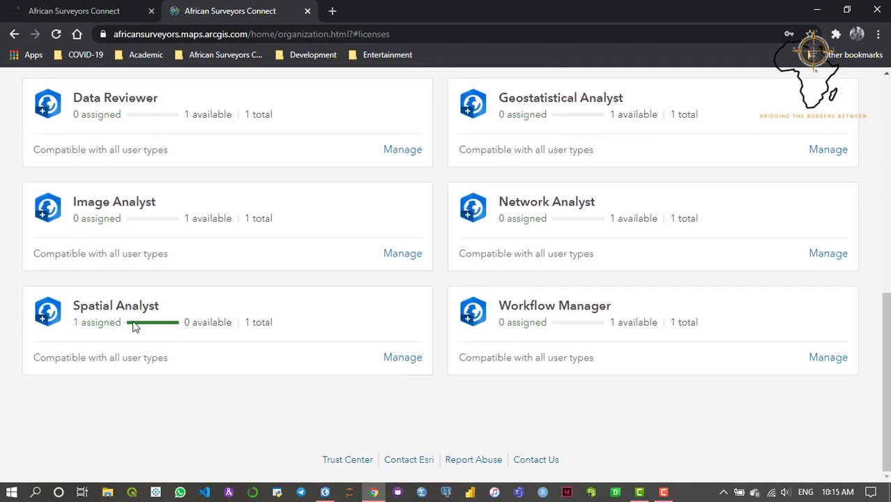
Check the member's license assignment on the Spatial Analyst management page and return to ArcGIS Pro
left_click(405, 359)
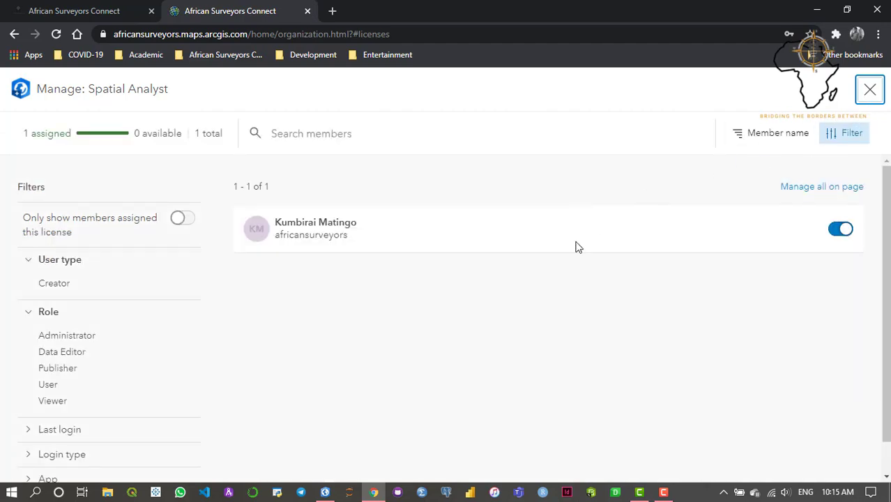
mouse_move(887, 175)
left_mouse_down()
mouse_move(887, 204)
mouse_move(889, 176)
left_mouse_up()
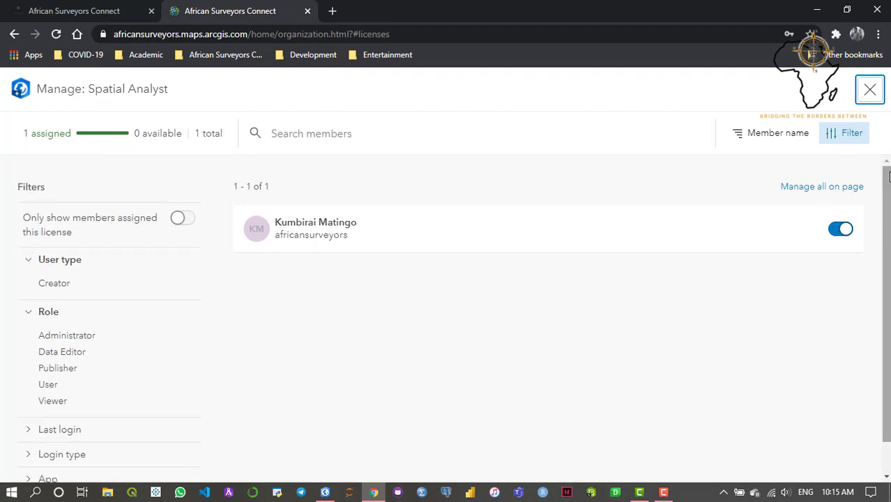
left_click_drag(350, 223, 281, 224)
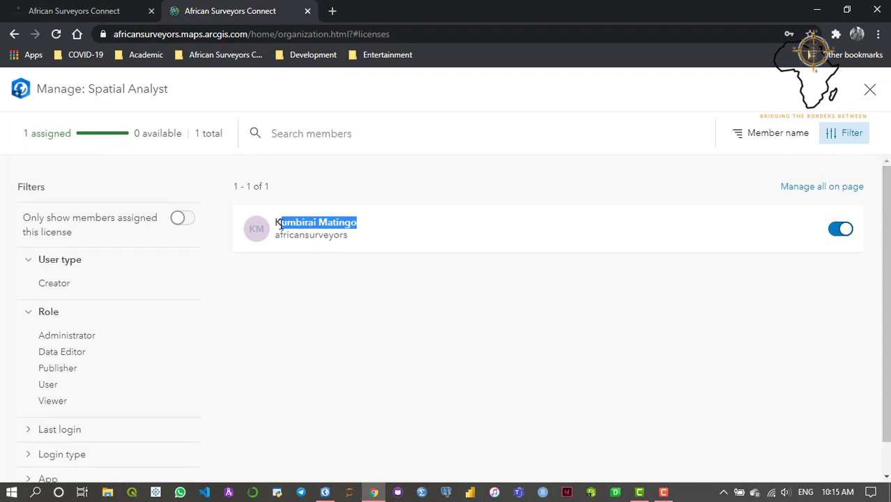
left_click(368, 247)
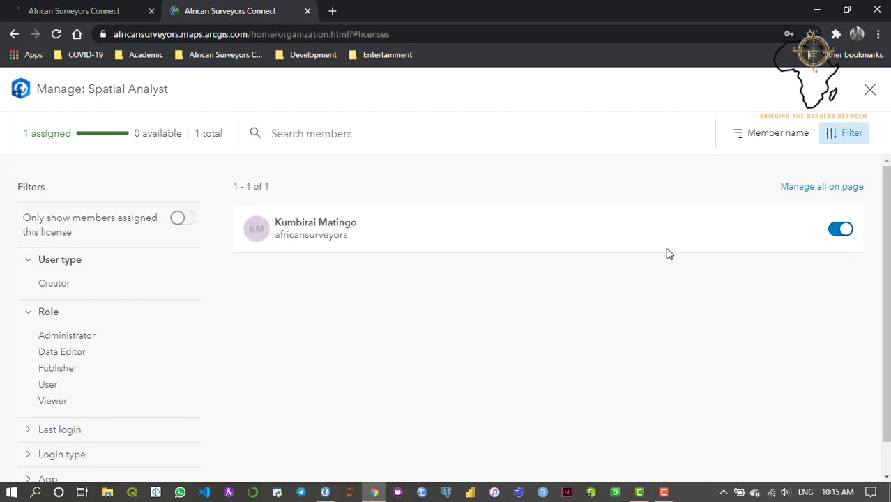
left_click(844, 231)
left_click(816, 10)
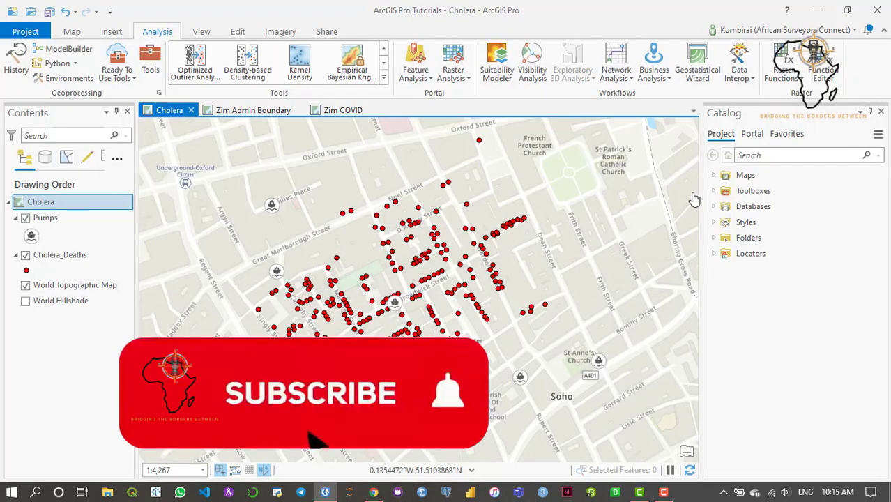
Open the Kernel Density geoprocessing tool and set Cholera_Deaths as its input point features
left_click_drag(537, 265, 534, 266)
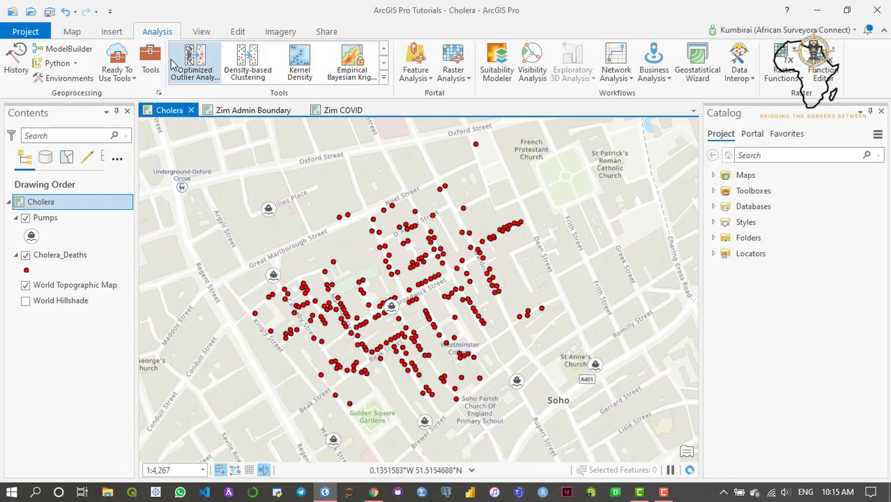
left_click(384, 54)
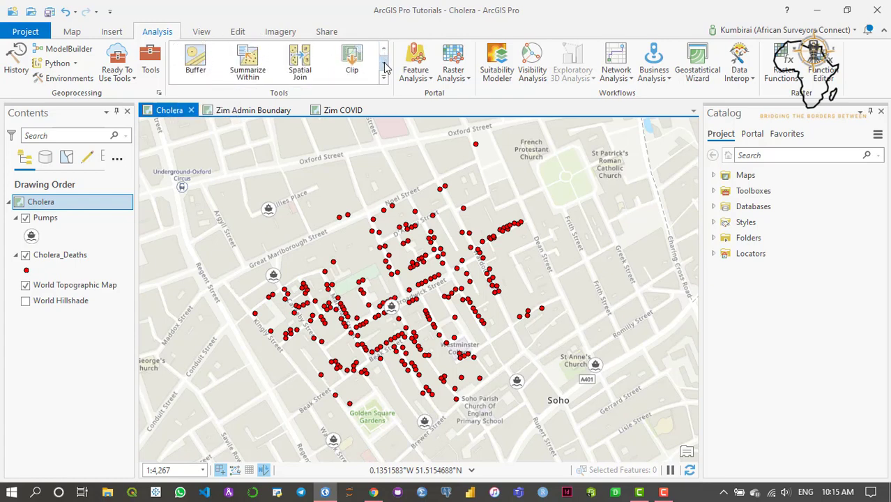
left_click(384, 67)
left_click(385, 66)
left_click(384, 66)
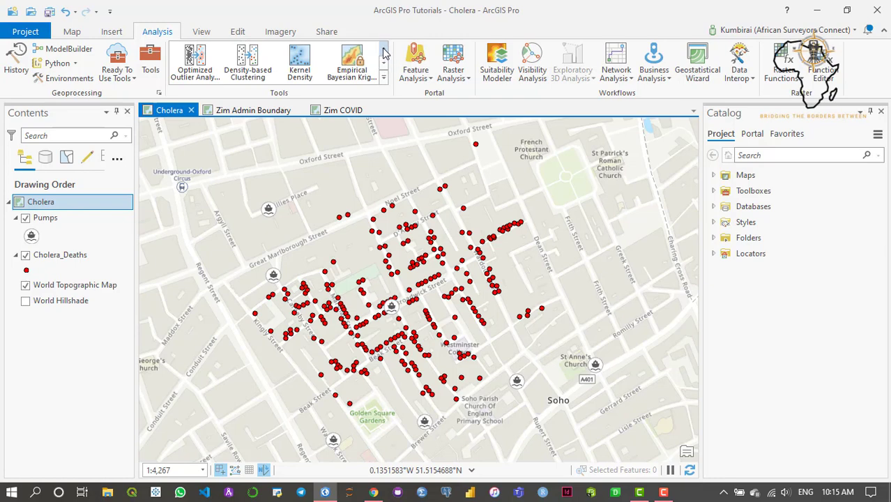
left_click(384, 53)
left_click(385, 67)
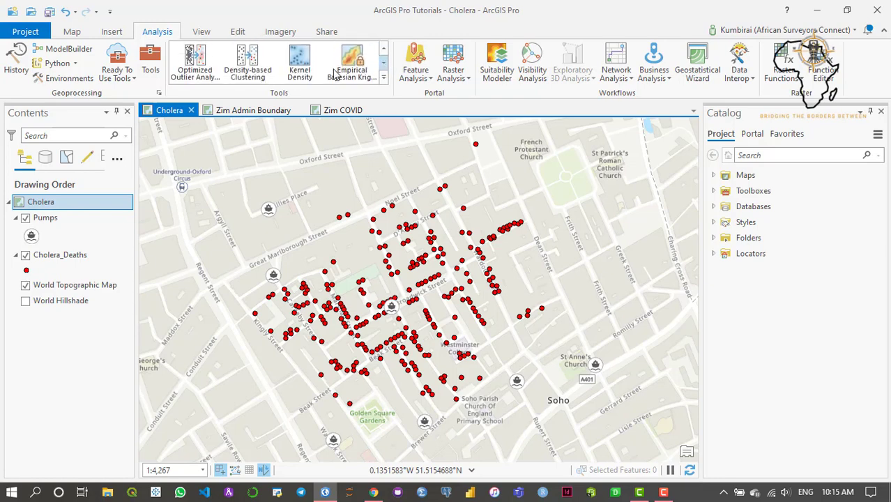
left_click(299, 75)
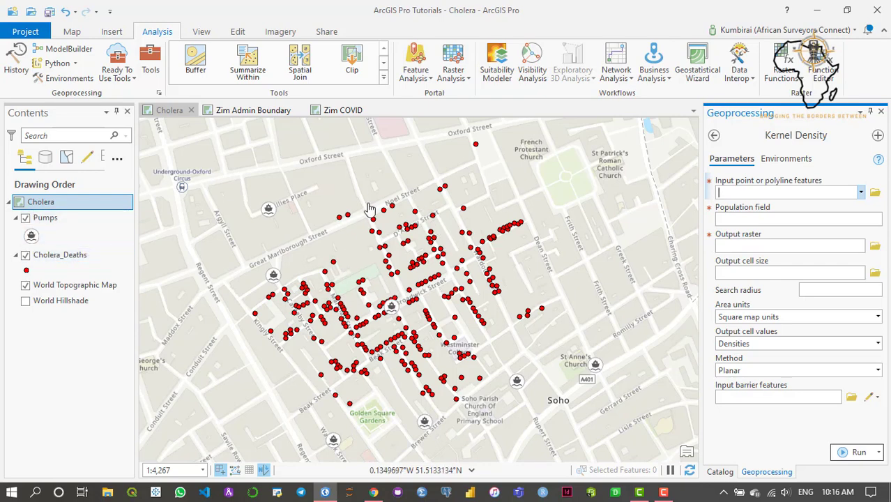
left_click(860, 192)
left_click(776, 222)
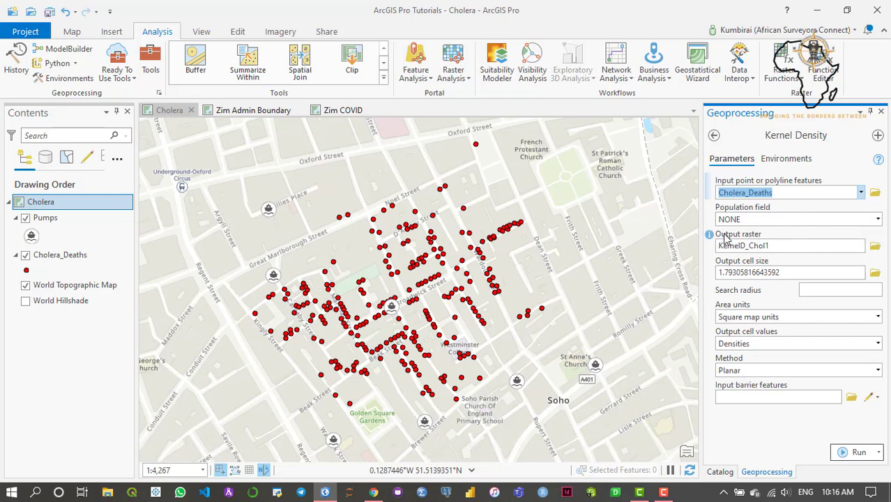
Name the Kernel Density output raster cholera_density in the project geodatabase
left_click(780, 246)
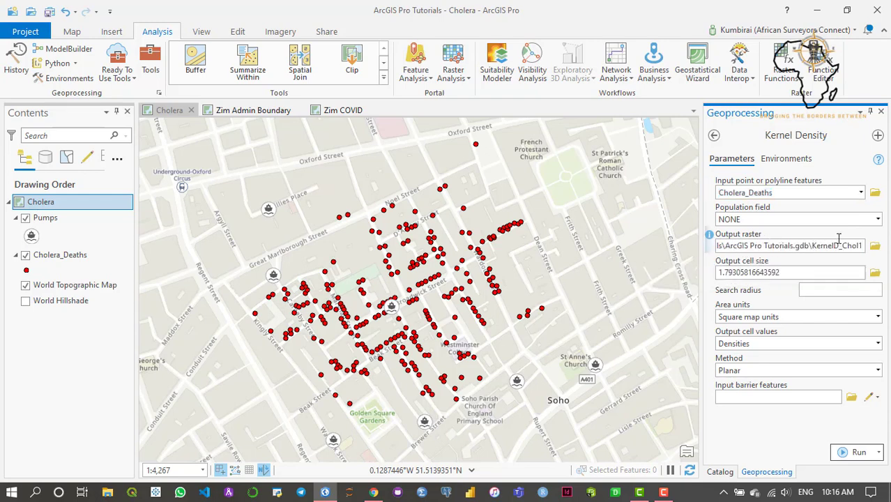
key("BackSpace")
key("BackSpace")
key("BackSpace")
key("BackSpace")
key("BackSpace")
key("BackSpace")
key("BackSpace")
key("BackSpace")
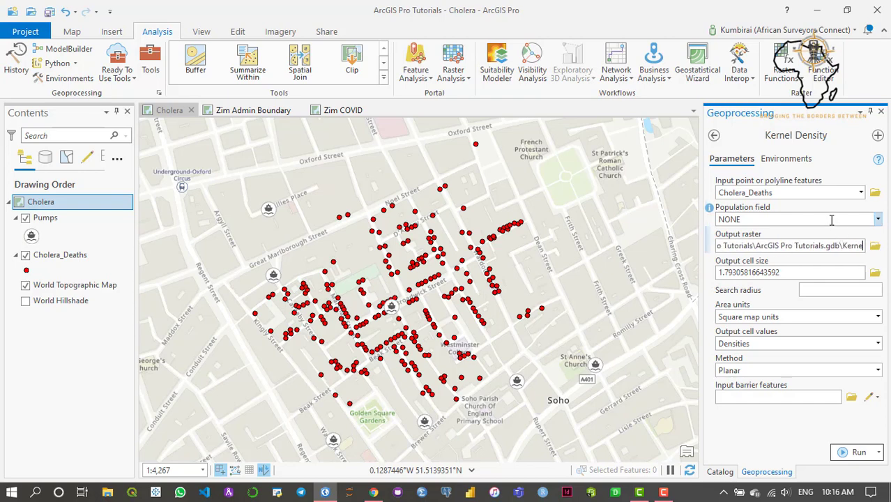
key("BackSpace")
key("BackSpace")
key("BackSpace")
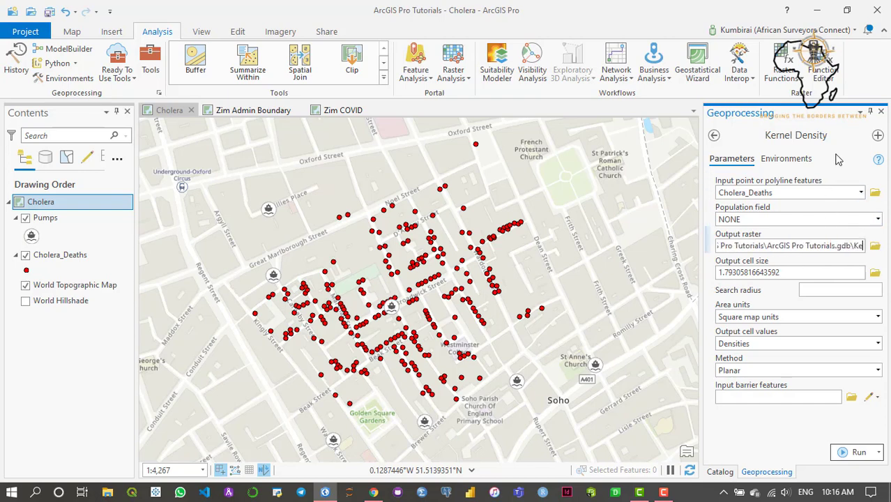
key("BackSpace")
key("BackSpace")
type("ch")
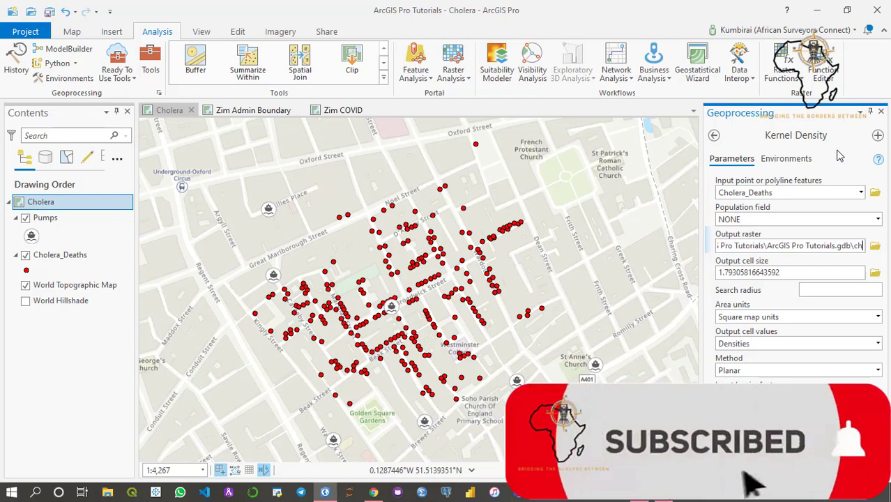
type("olera_dens")
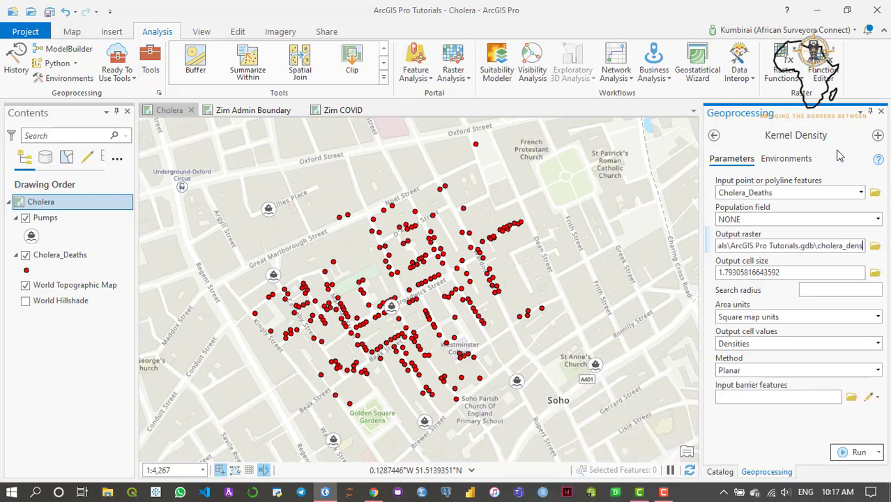
type("ity")
left_click(830, 232)
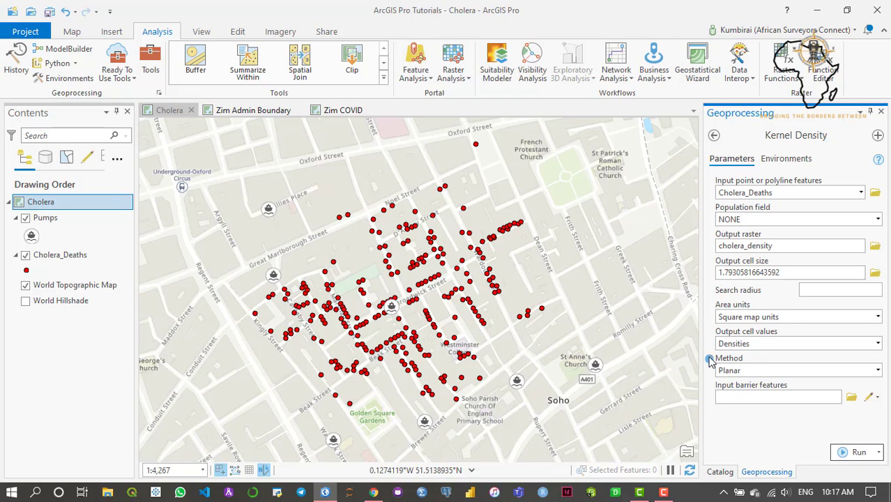
Keep the Planar method and square map units as area units, and run the Kernel Density tool
left_click(878, 373)
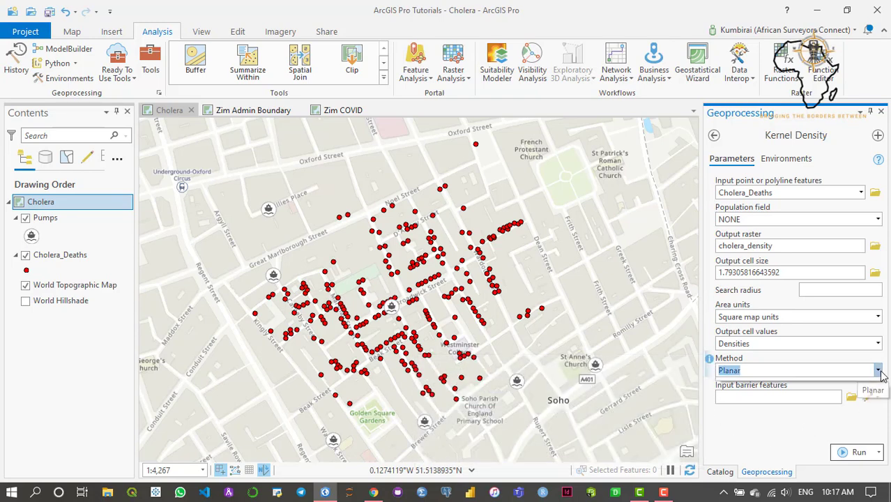
left_click(879, 371)
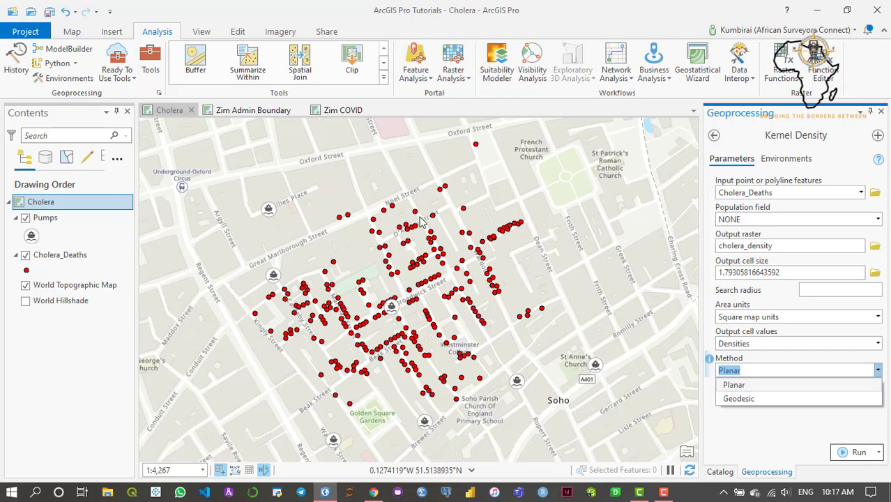
left_click(730, 388)
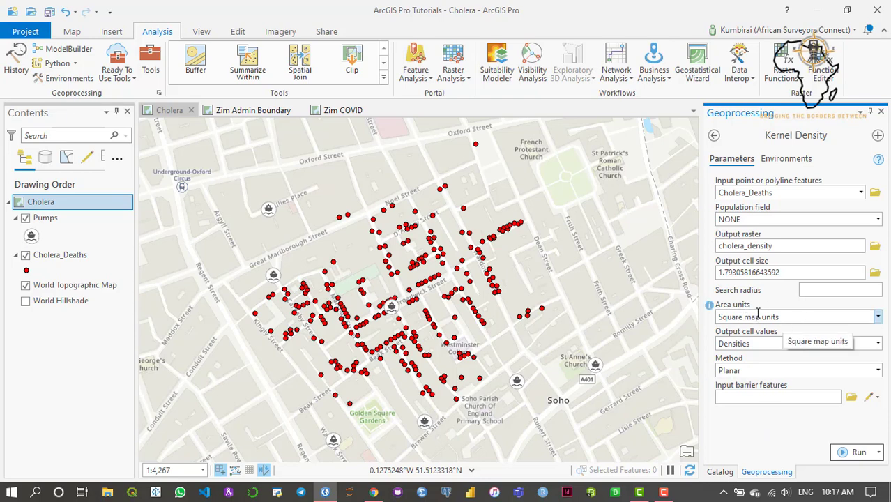
left_click(878, 317)
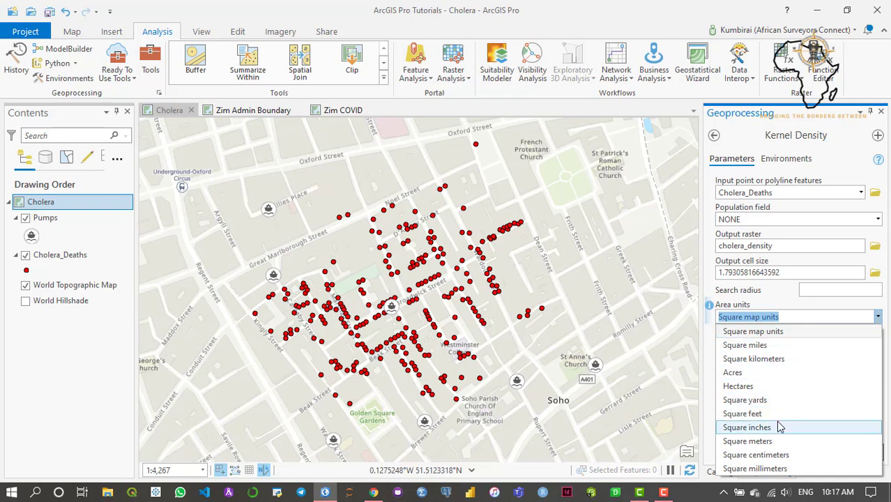
left_click(713, 339)
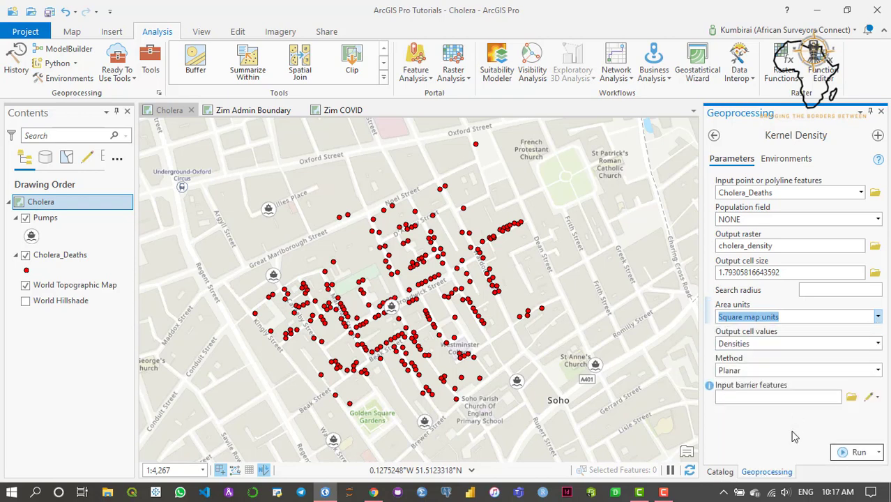
left_click(846, 453)
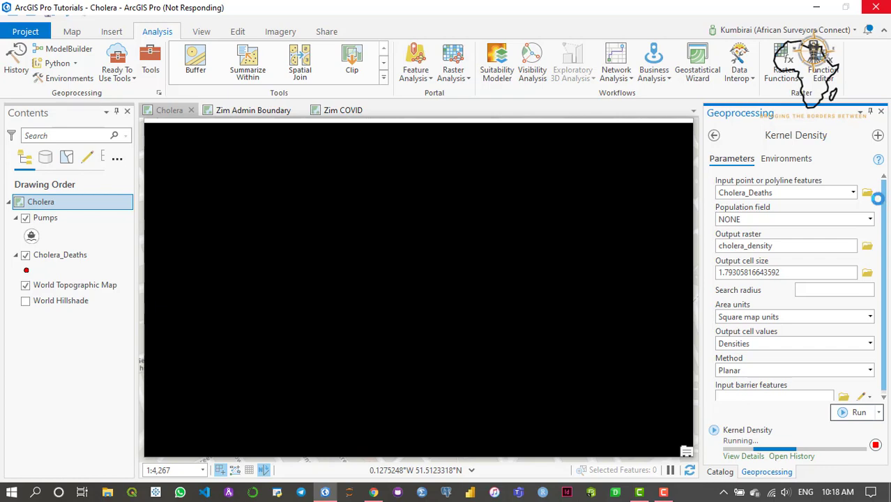
left_click(655, 492)
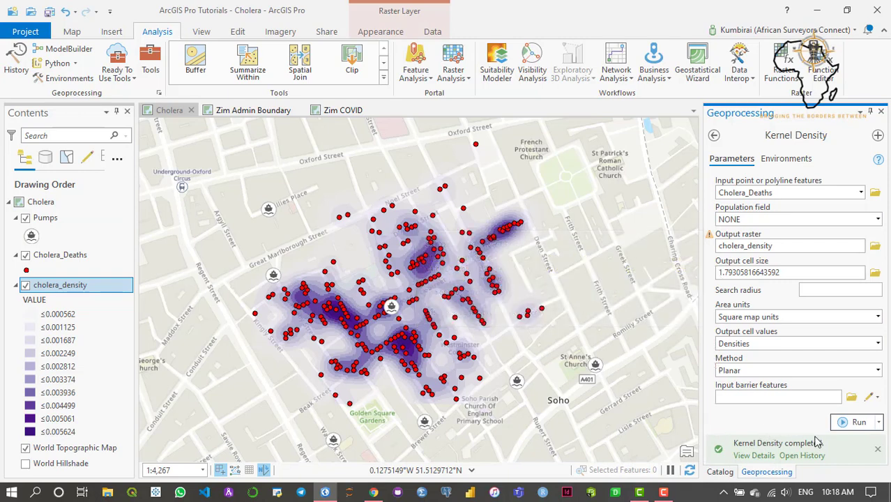
Examine the completion details and parameters of the Kernel Density run, and close them
left_click(753, 456)
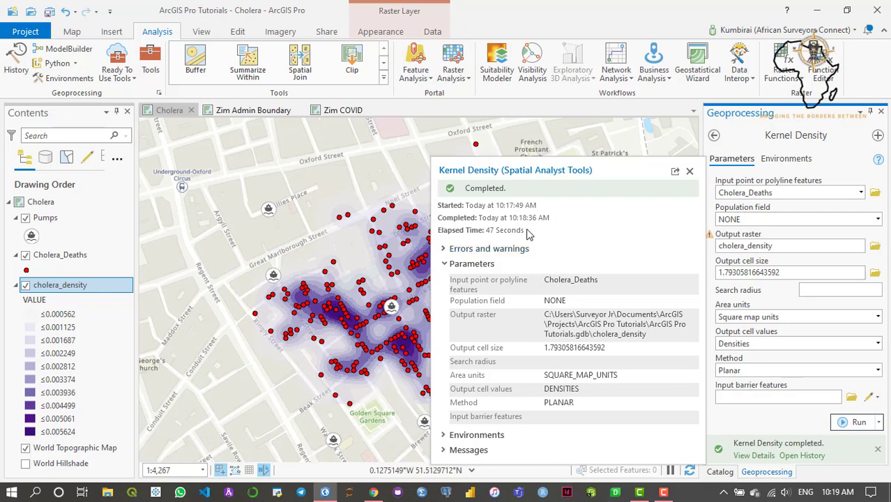
left_click(689, 172)
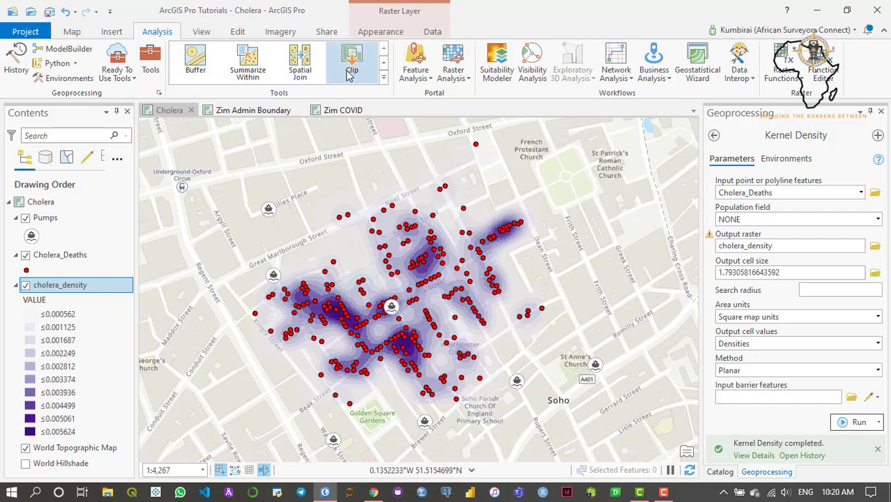
scroll(281, 64, "down", 1)
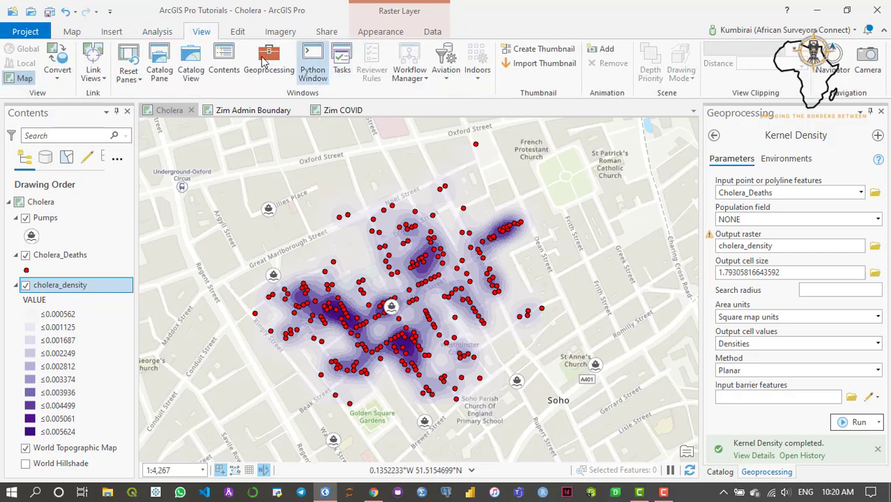
left_click(158, 32)
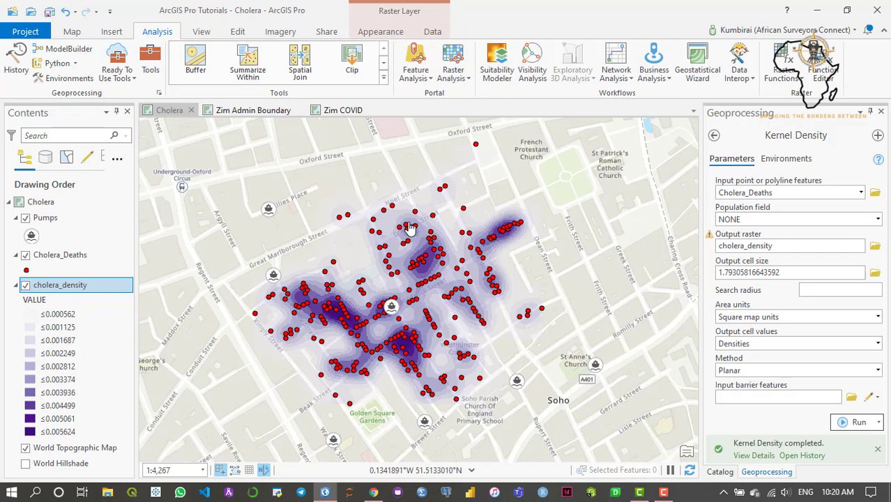